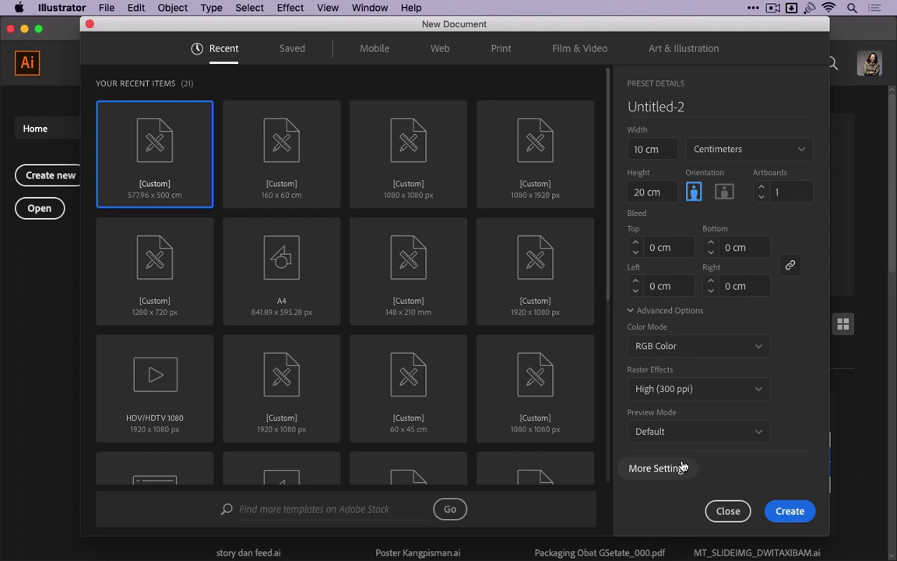
pyautogui.click(683, 465)
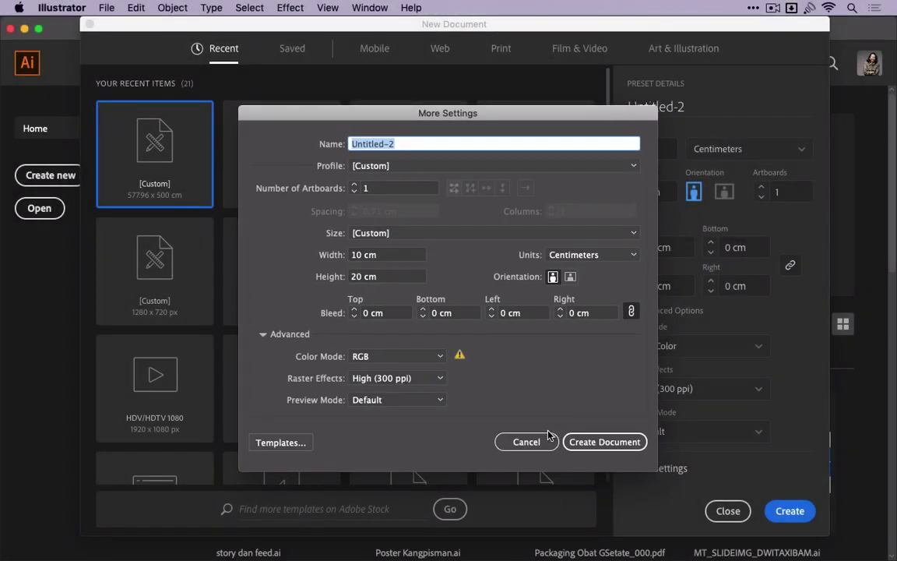
pyautogui.click(545, 440)
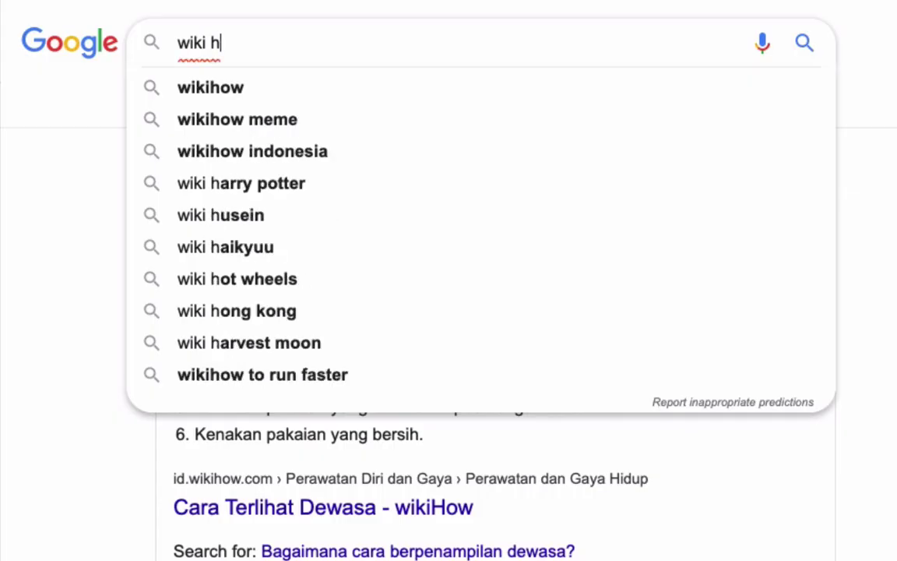
# - Search Google for 'wiki how cara terlihat dewasa'
pyautogui.write('ow c')
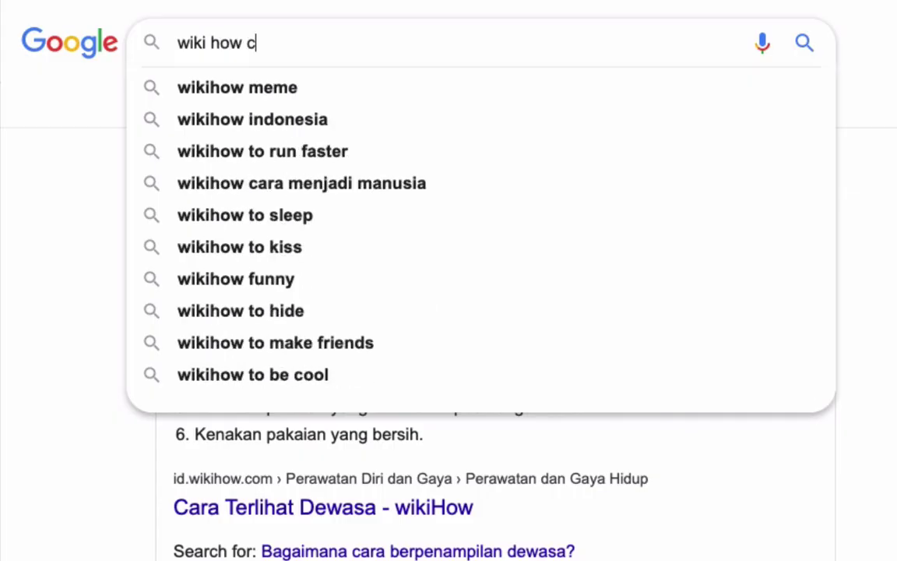
pyautogui.write('ara menjad')
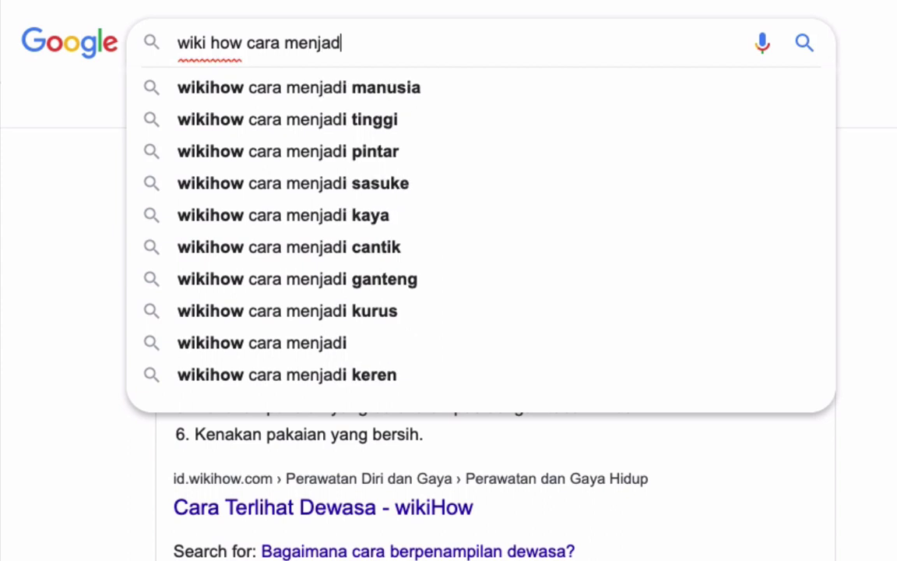
pyautogui.press('BackSpace')
pyautogui.press('BackSpace')
pyautogui.press('BackSpace')
pyautogui.press('BackSpace')
pyautogui.press('BackSpace')
pyautogui.press('BackSpace')
pyautogui.write('terlihat ')
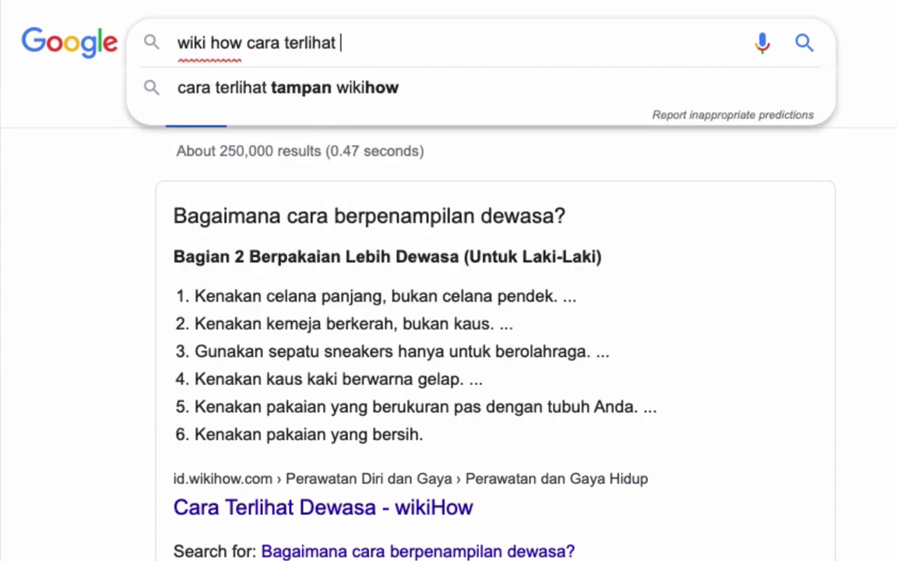
pyautogui.write('dr')
pyautogui.press('BackSpace')
pyautogui.write('e')
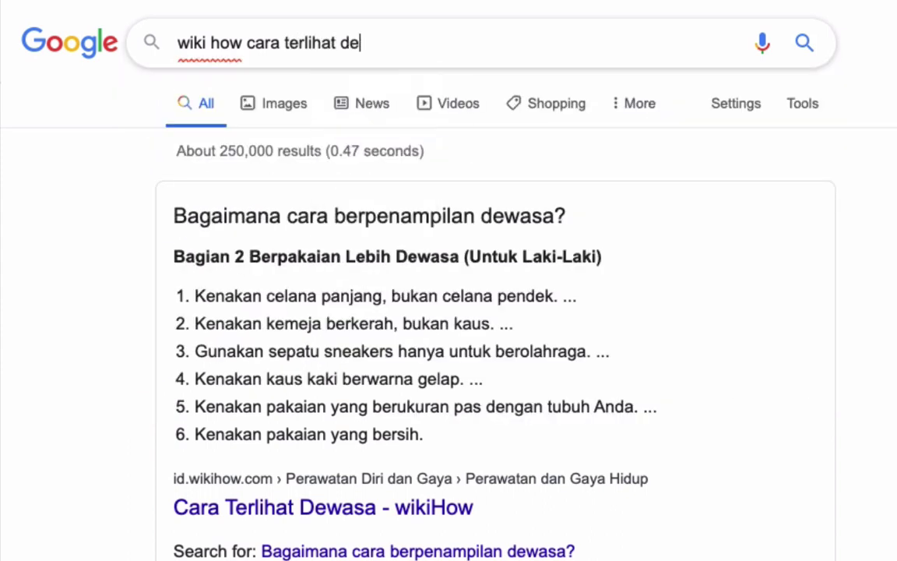
pyautogui.write('wasa')
pyautogui.press('Return')
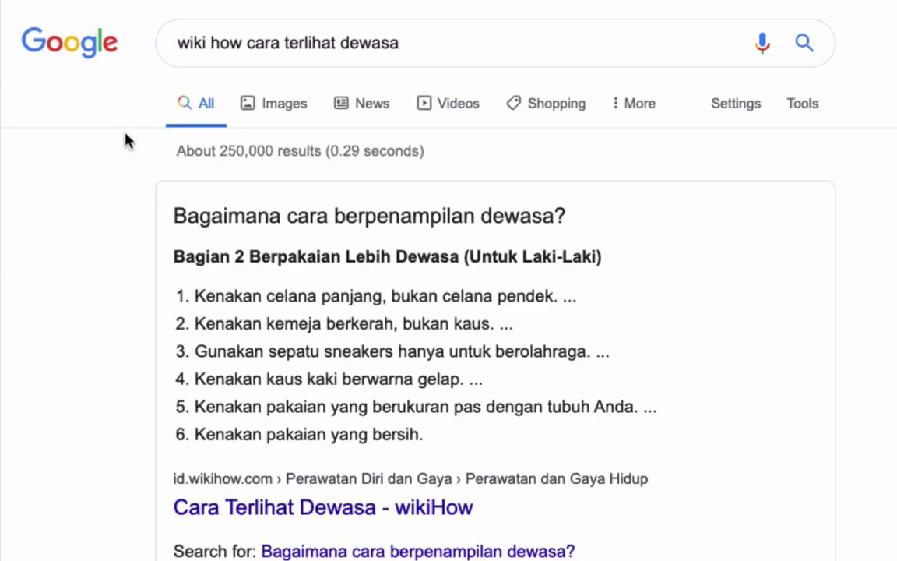
# - Scroll down through the wikiHow search results
pyautogui.scroll(-1, 112, 171)
pyautogui.scroll(-2, 113, 171)
pyautogui.scroll(-1, 112, 171)
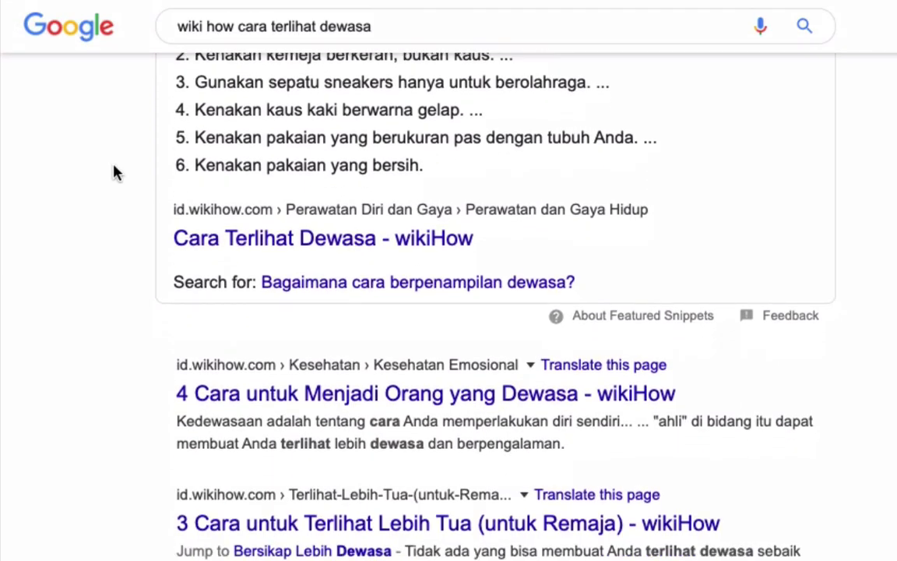
pyautogui.scroll(-1, 113, 171)
pyautogui.scroll(-2, 113, 171)
pyautogui.scroll(-1, 113, 171)
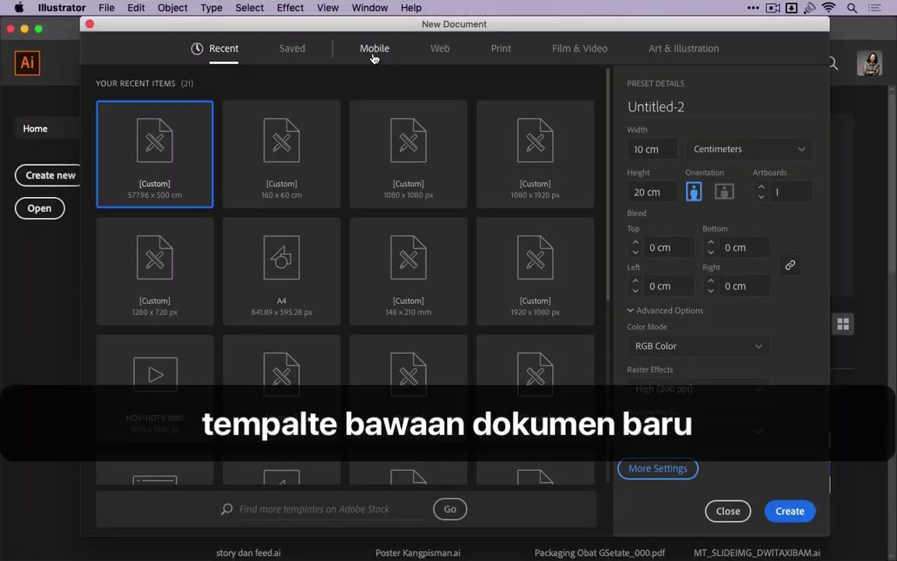
# - Browse the Mobile, Web, Print, Film & Video and Art & Illustration preset categories
pyautogui.click(372, 53)
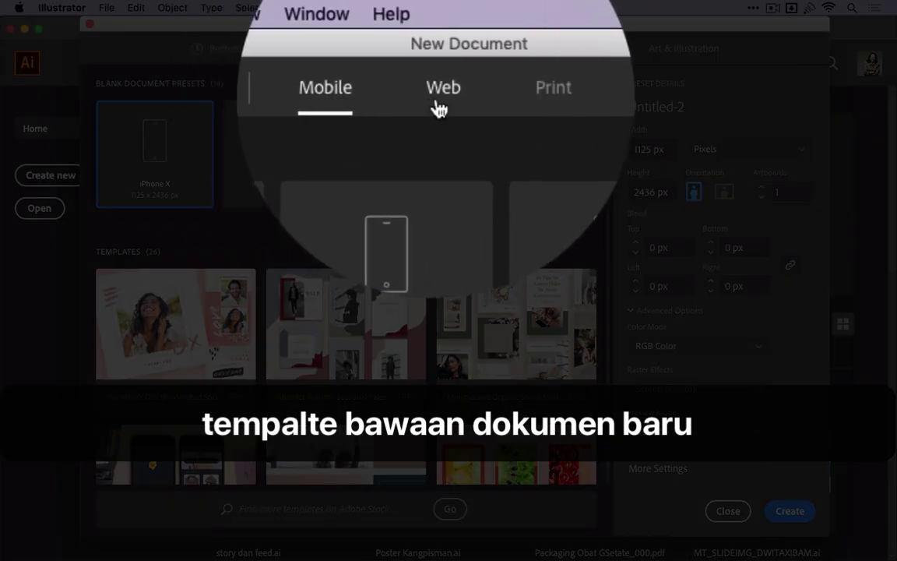
pyautogui.click(440, 50)
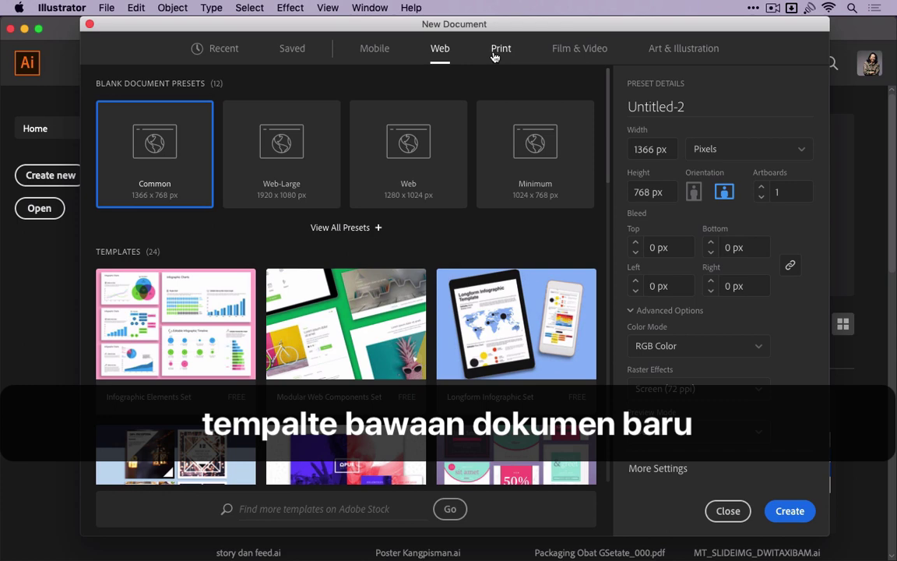
pyautogui.click(499, 53)
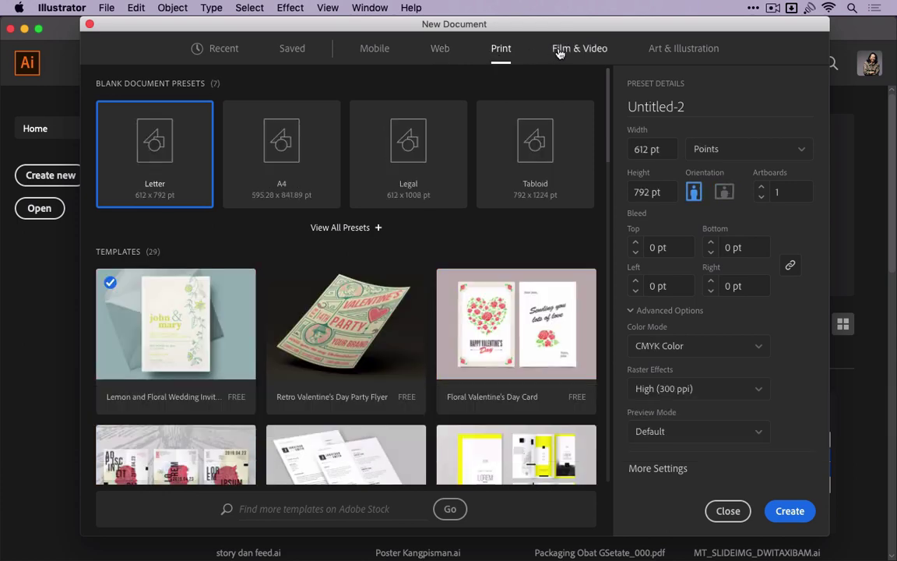
pyautogui.click(555, 50)
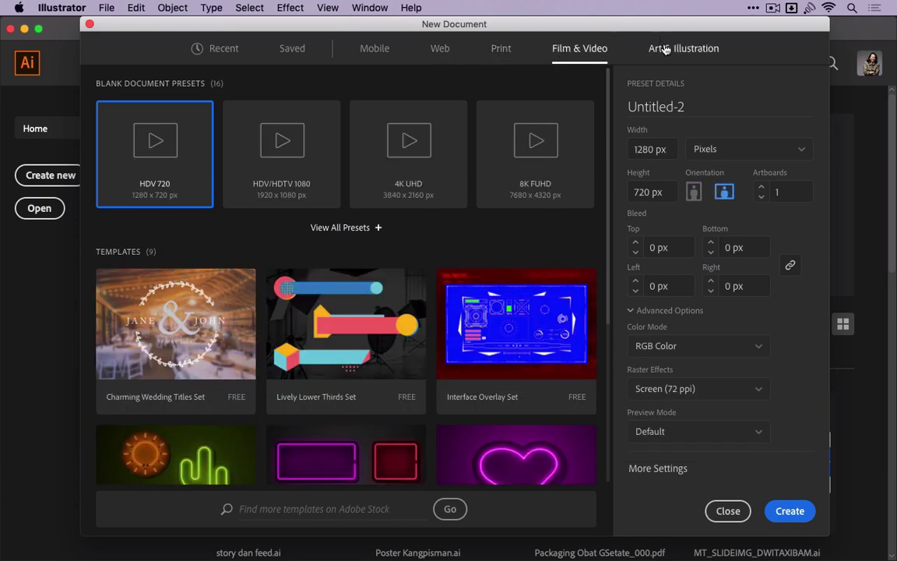
pyautogui.click(664, 50)
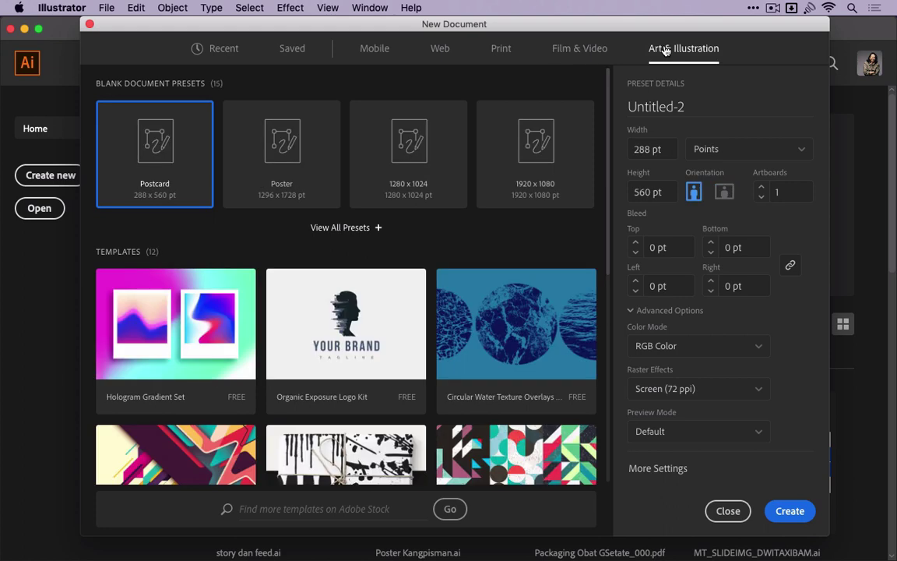
# - Pick the iPhone 8/7/6 Plus mobile preset, then return to the Recent sizes
pyautogui.click(374, 59)
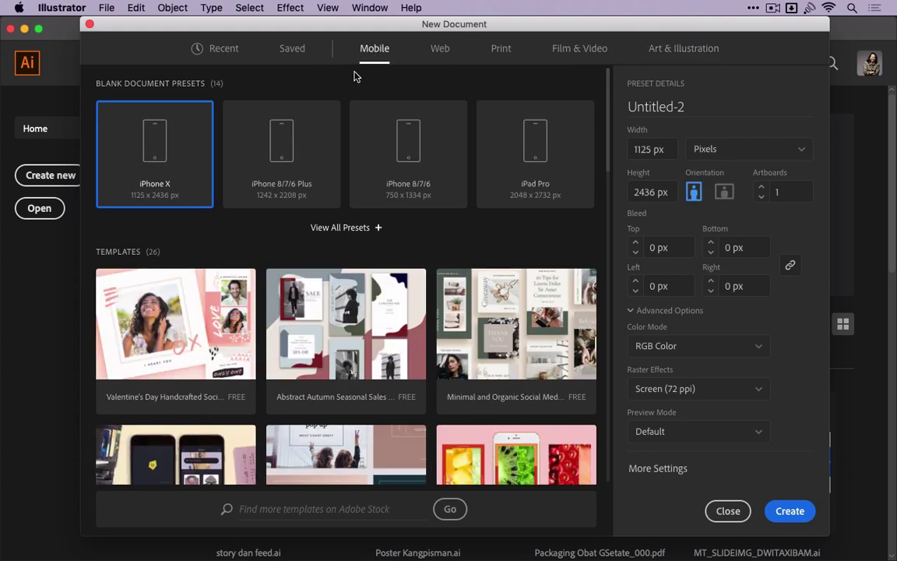
pyautogui.click(305, 143)
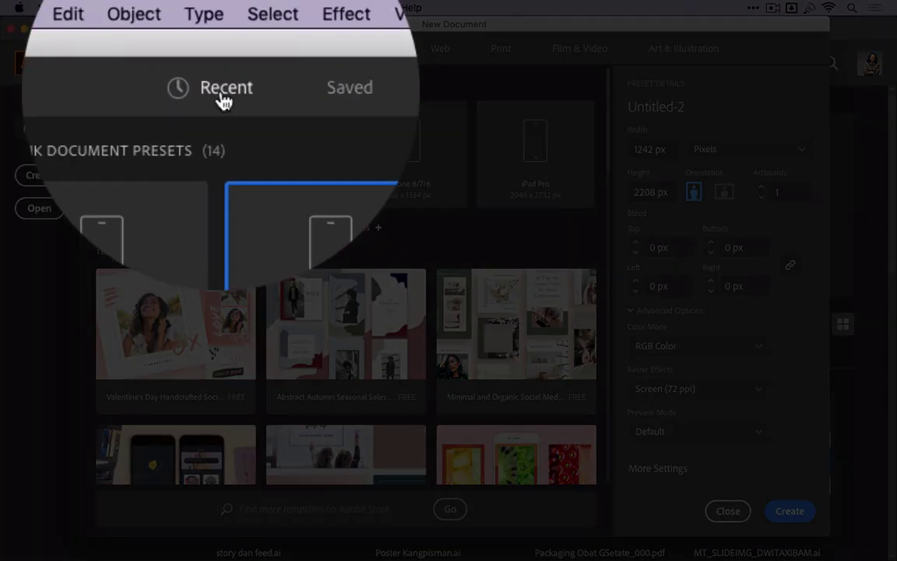
pyautogui.click(222, 53)
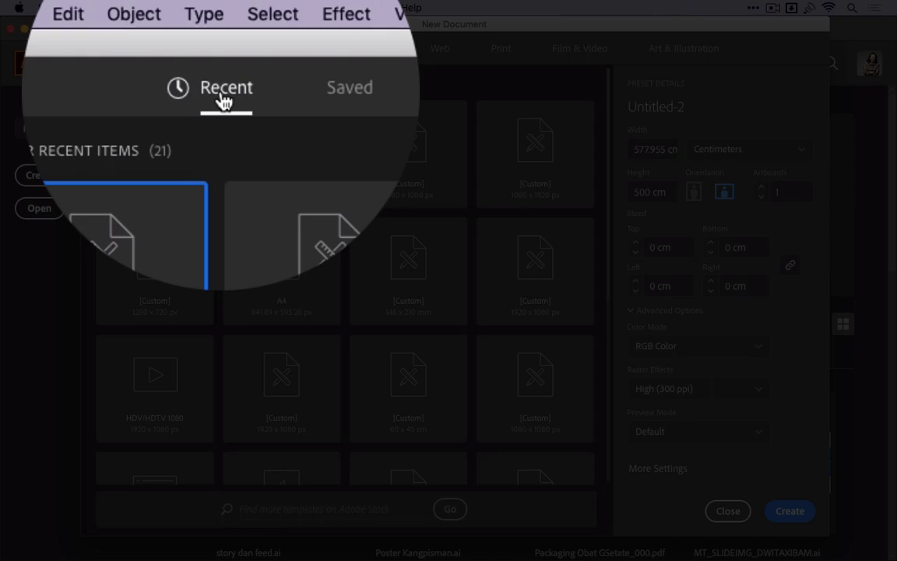
pyautogui.scroll(-1, 276, 233)
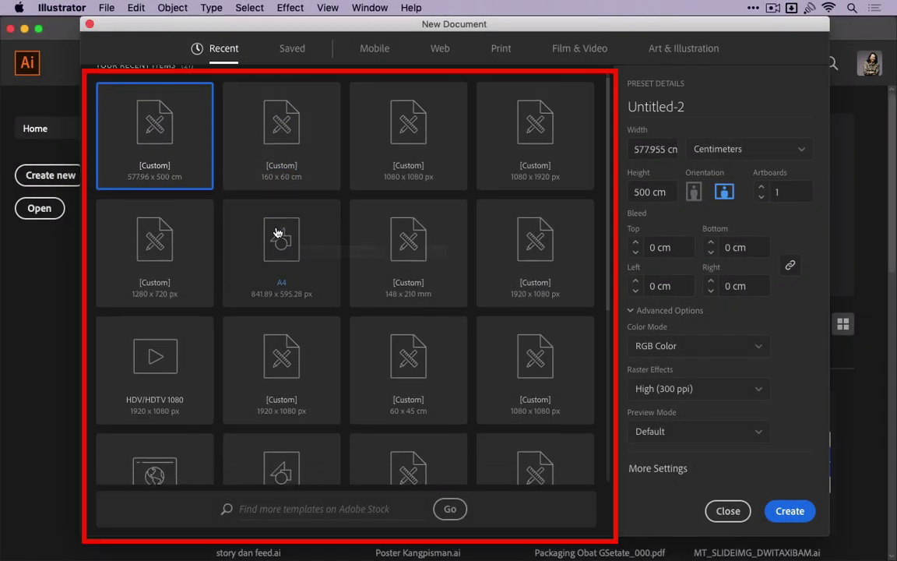
pyautogui.scroll(-1, 277, 232)
pyautogui.scroll(-2, 276, 232)
pyautogui.scroll(-1, 276, 232)
pyautogui.scroll(-3, 276, 232)
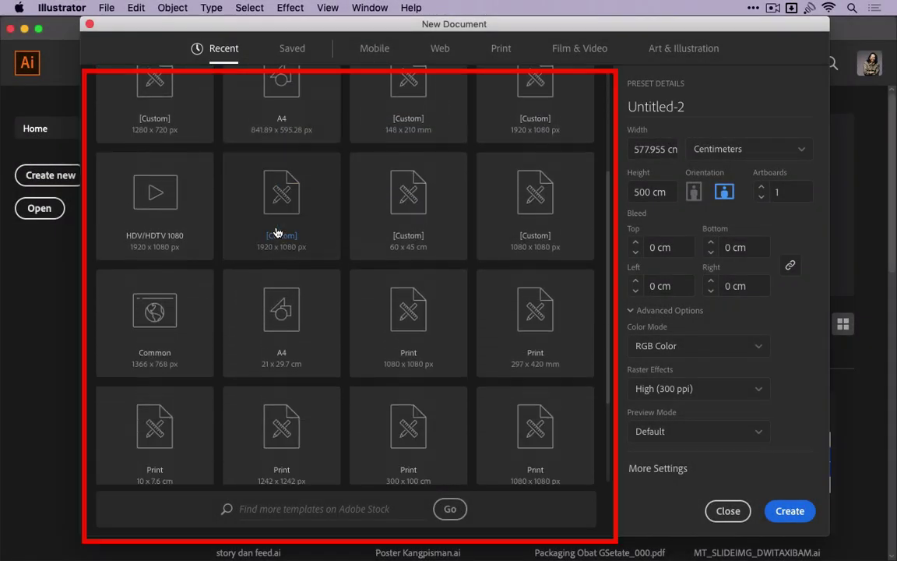
pyautogui.scroll(-6, 277, 232)
pyautogui.scroll(6, 276, 232)
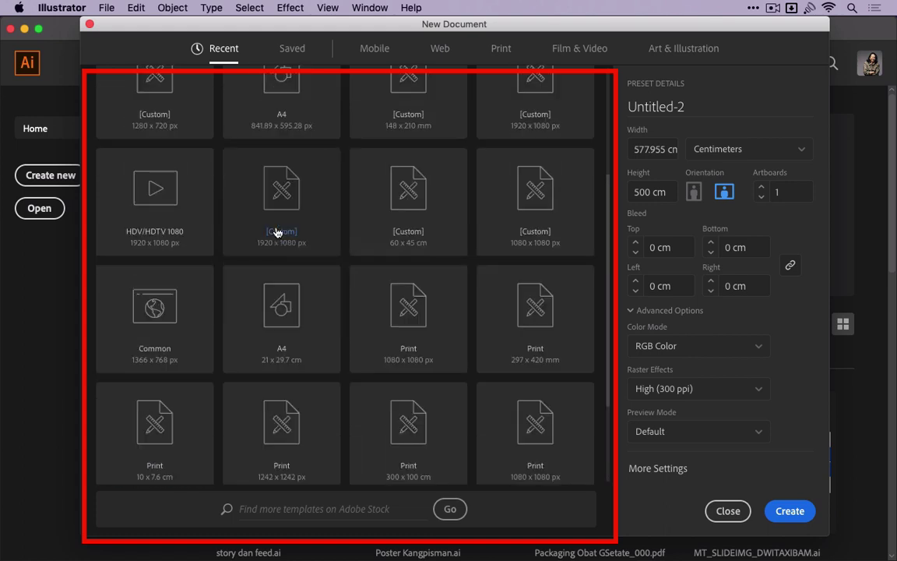
pyautogui.scroll(5, 277, 232)
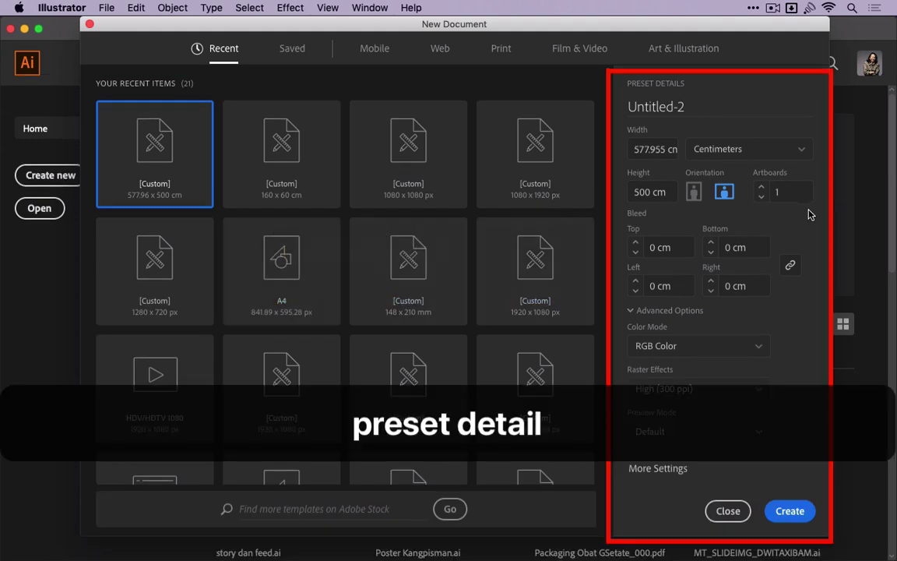
# - Use the recent 160 × 60 cm size and name the document 'File Baru Yeay'
pyautogui.click(327, 145)
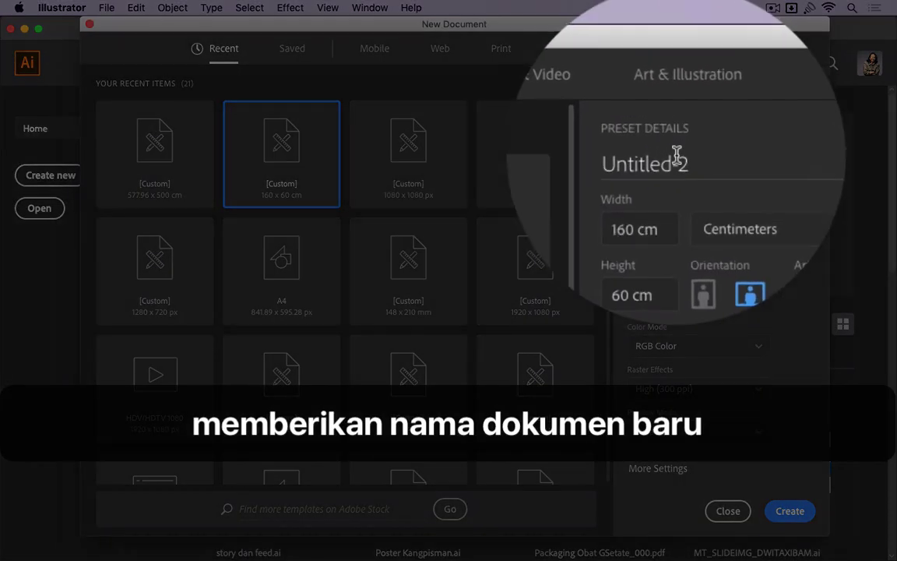
pyautogui.tripleClick(677, 103)
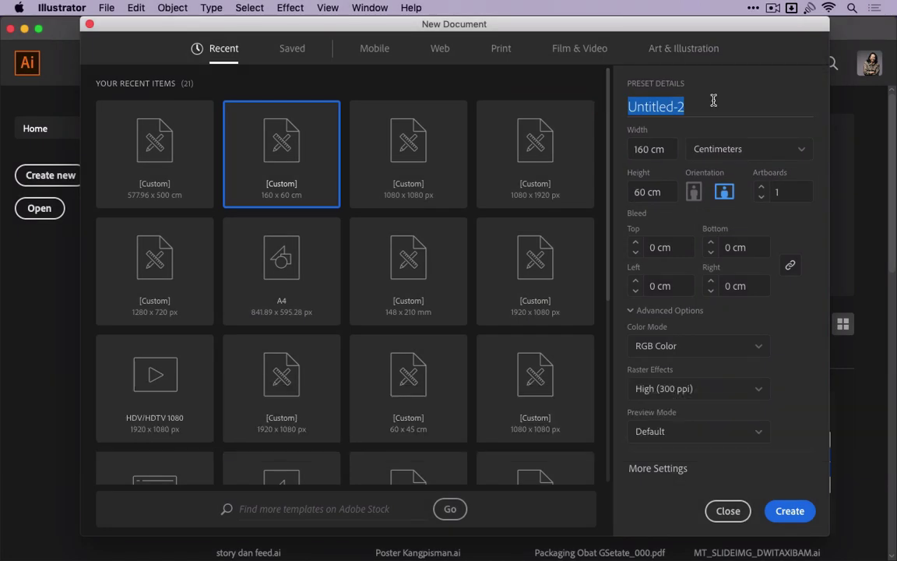
pyautogui.write('F')
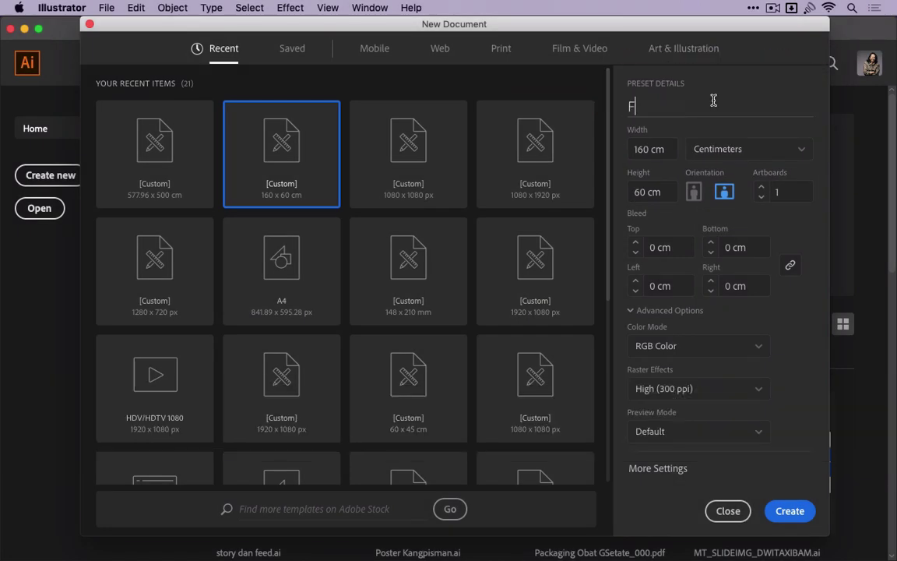
pyautogui.write('ile Baru')
pyautogui.write(' Yeay')
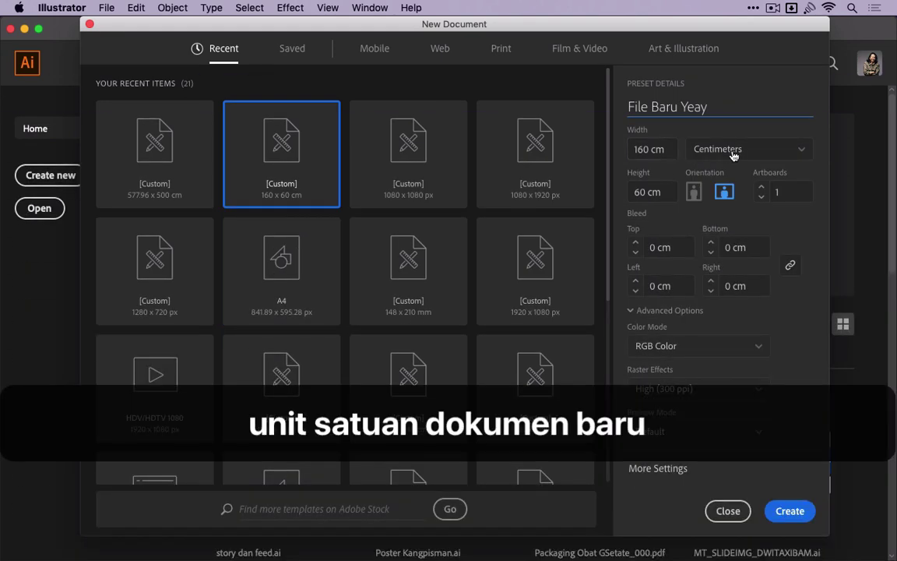
pyautogui.click(685, 148)
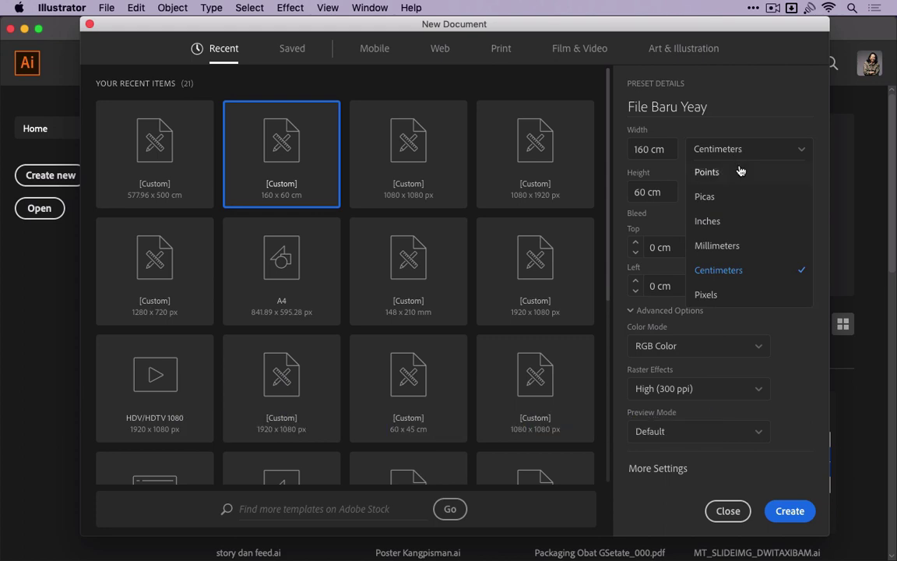
pyautogui.click(740, 172)
pyautogui.click(743, 155)
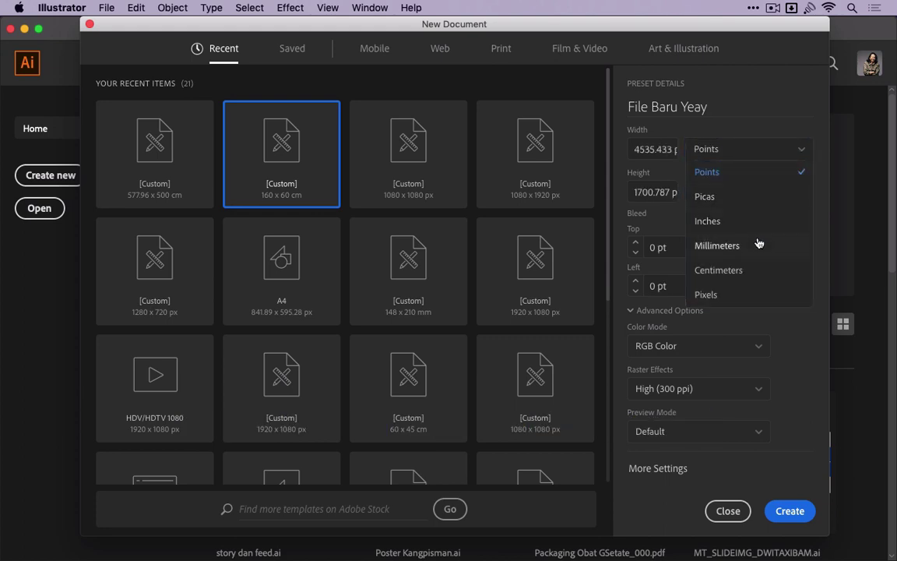
pyautogui.click(758, 245)
pyautogui.click(748, 148)
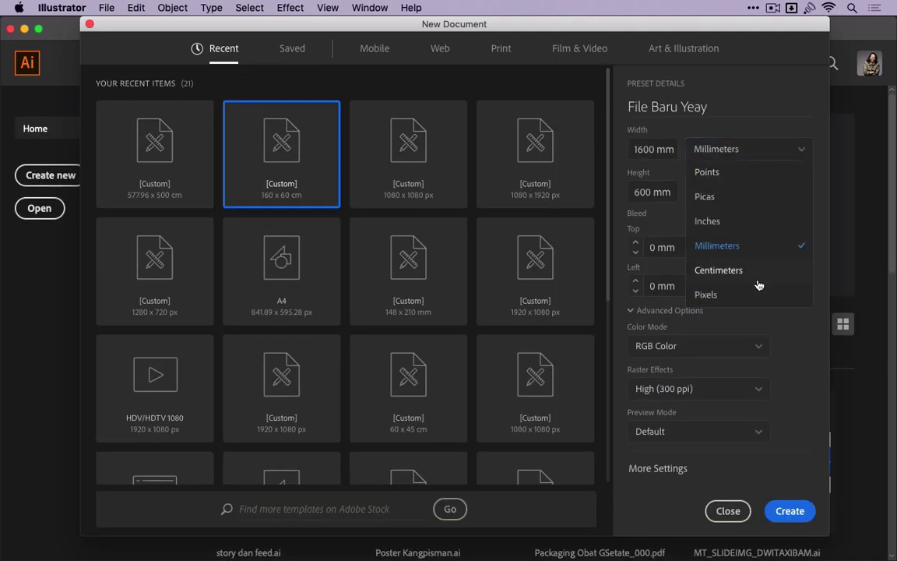
pyautogui.click(758, 294)
pyautogui.click(756, 154)
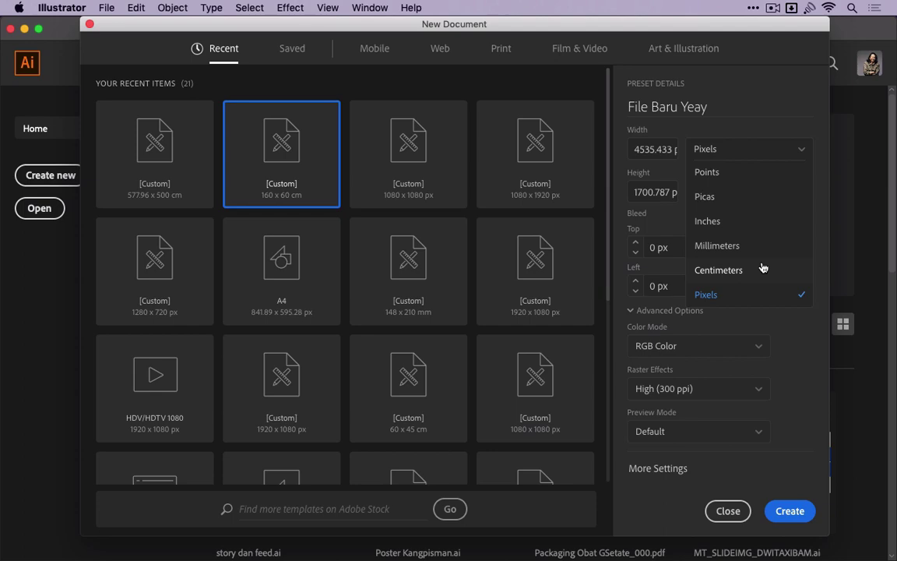
pyautogui.click(761, 269)
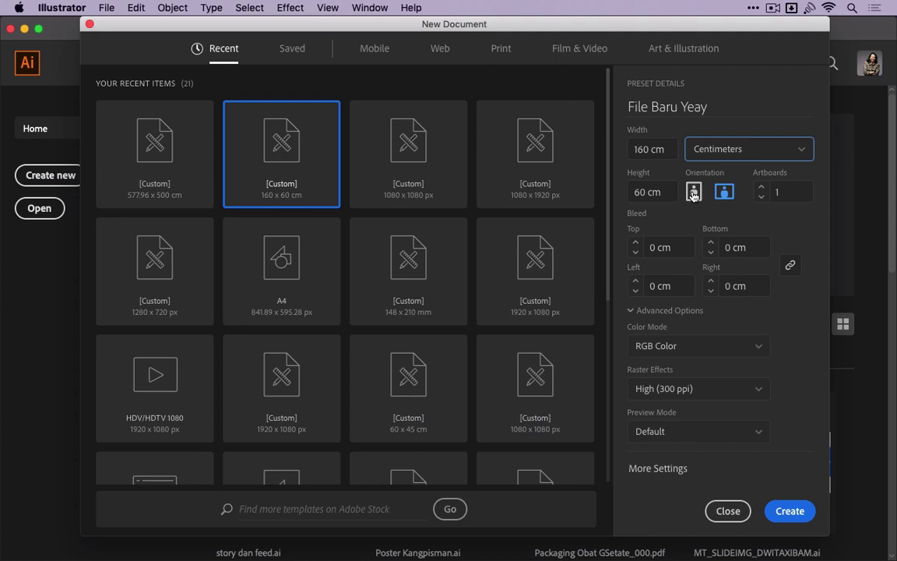
# - Set the document to 160 cm wide, 60 cm high, in landscape orientation
pyautogui.click(693, 192)
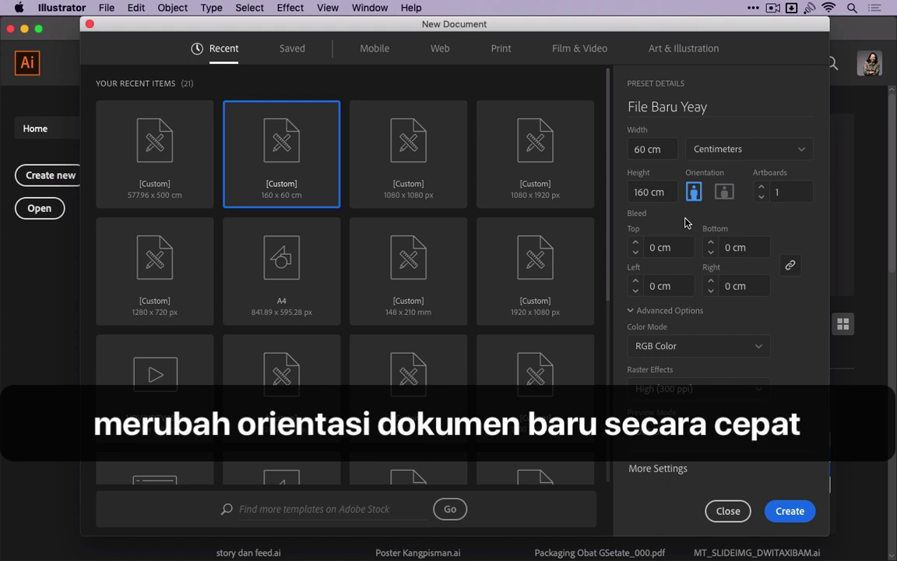
pyautogui.click(657, 145)
pyautogui.write('160')
pyautogui.click(657, 189)
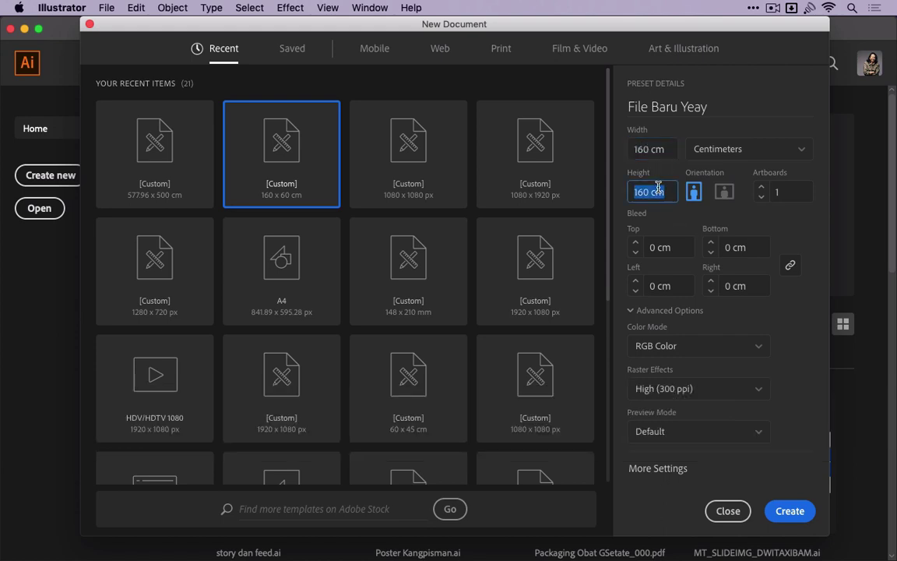
pyautogui.write('60')
pyautogui.press('Tab')
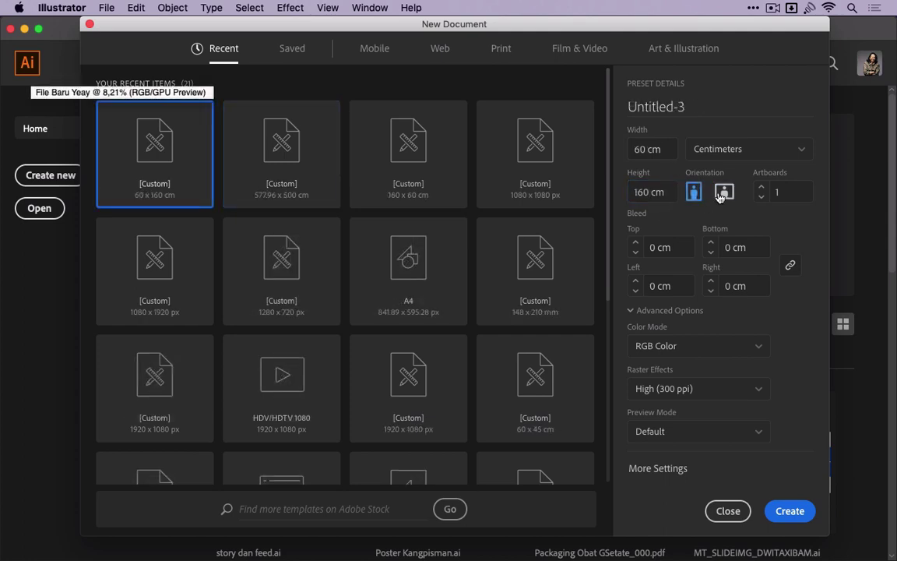
pyautogui.click(719, 196)
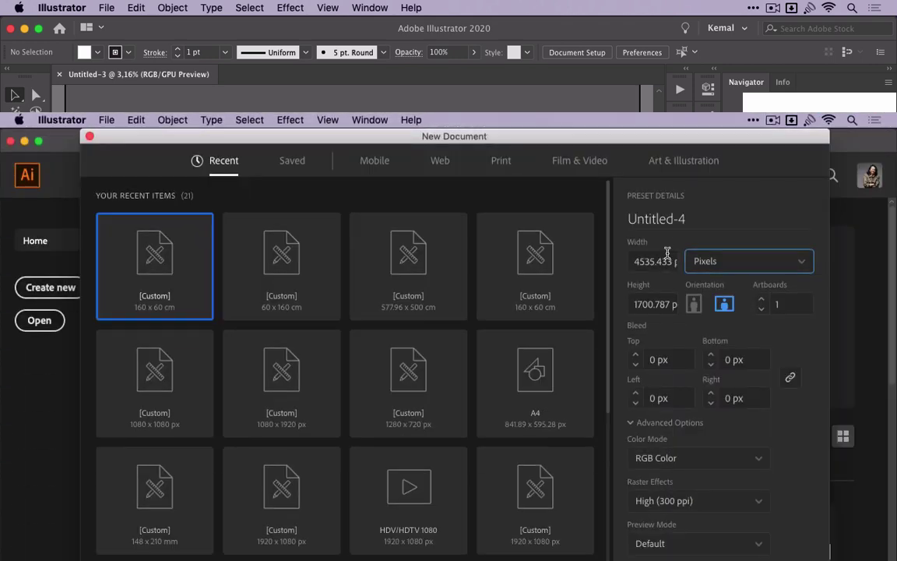
# - Create a 1080 × 1080 px document with 5 artboards
pyautogui.write('1080')
pyautogui.press('Tab')
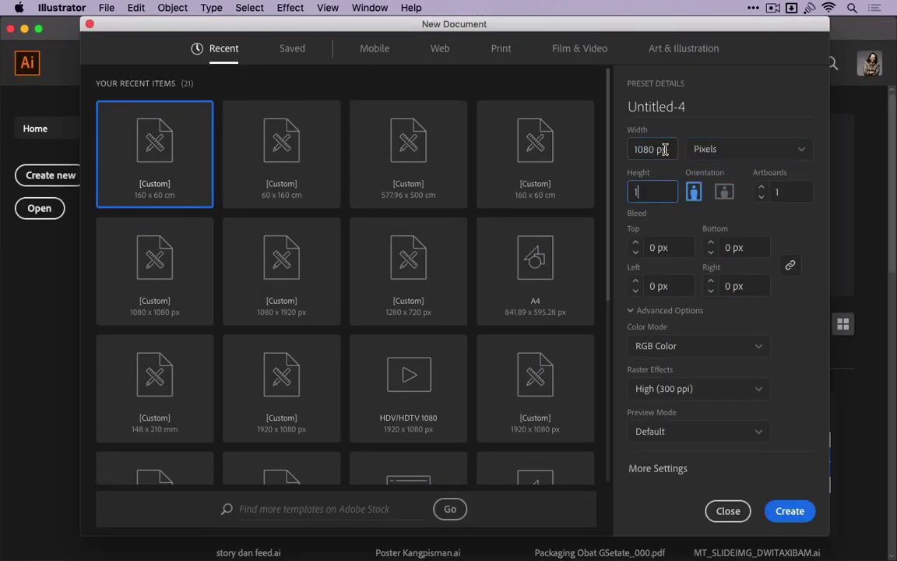
pyautogui.write('1080')
pyautogui.click(760, 187)
pyautogui.click(761, 187)
pyautogui.click(760, 186)
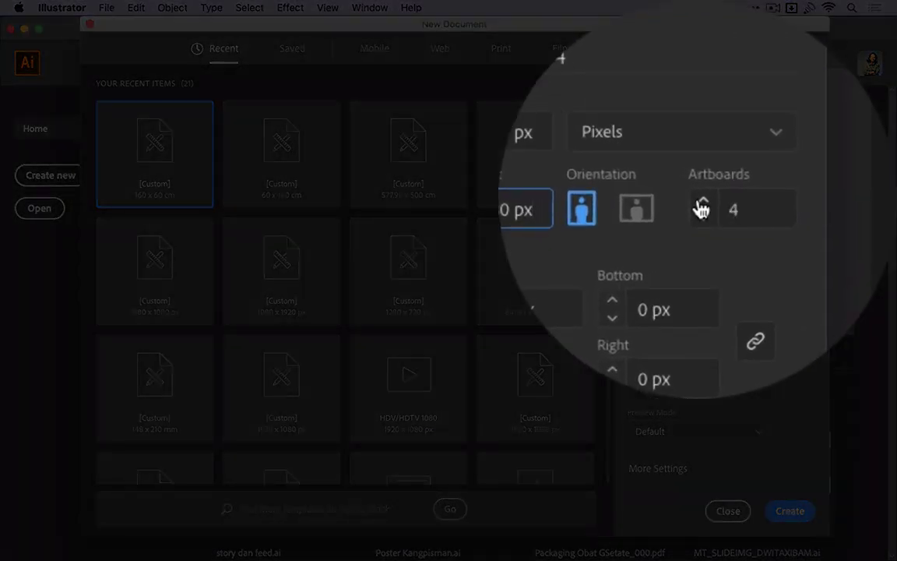
pyautogui.click(760, 187)
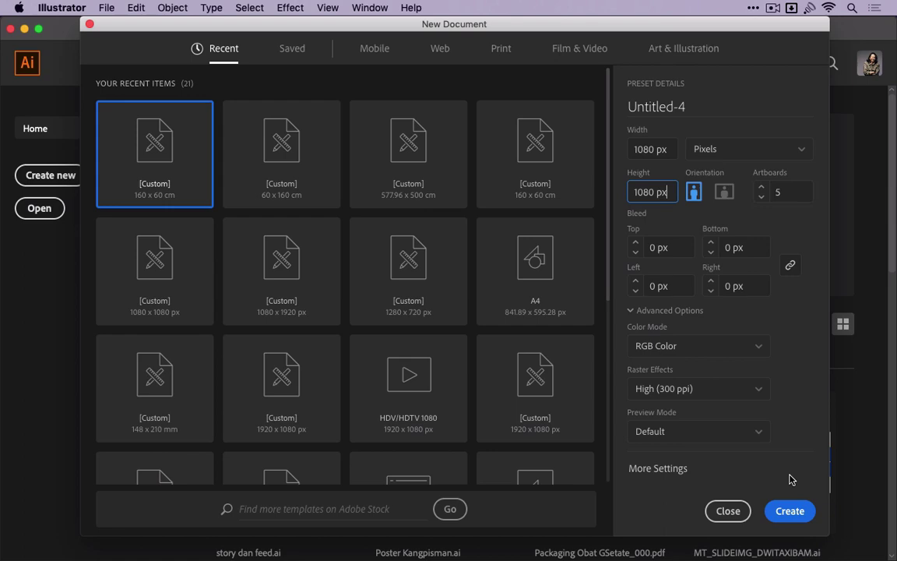
pyautogui.click(789, 510)
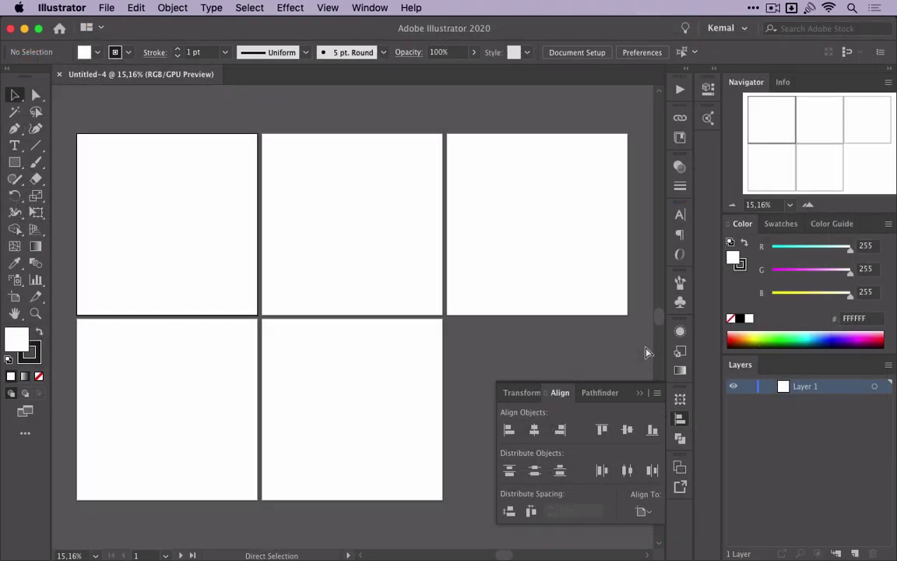
# - Close the five-artboard Untitled-4 document and start a new one
pyautogui.hotkey('ctrl', 'w')
pyautogui.hotkey('ctrl', 'n')
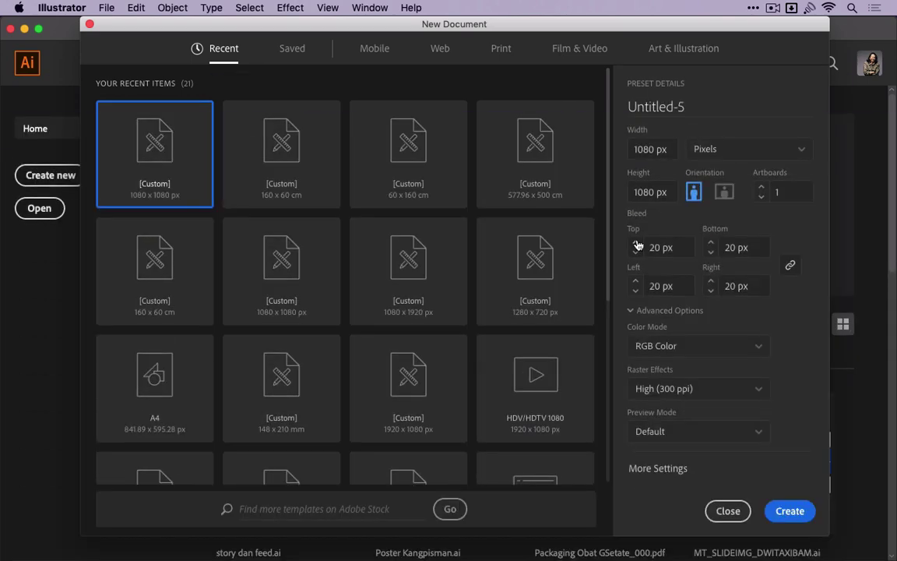
# - Raise the bleed, create the 1080 px square document, and close the Align panel
pyautogui.click(636, 243)
pyautogui.click(635, 243)
pyautogui.click(635, 243)
pyautogui.click(636, 243)
pyautogui.click(635, 243)
pyautogui.click(782, 510)
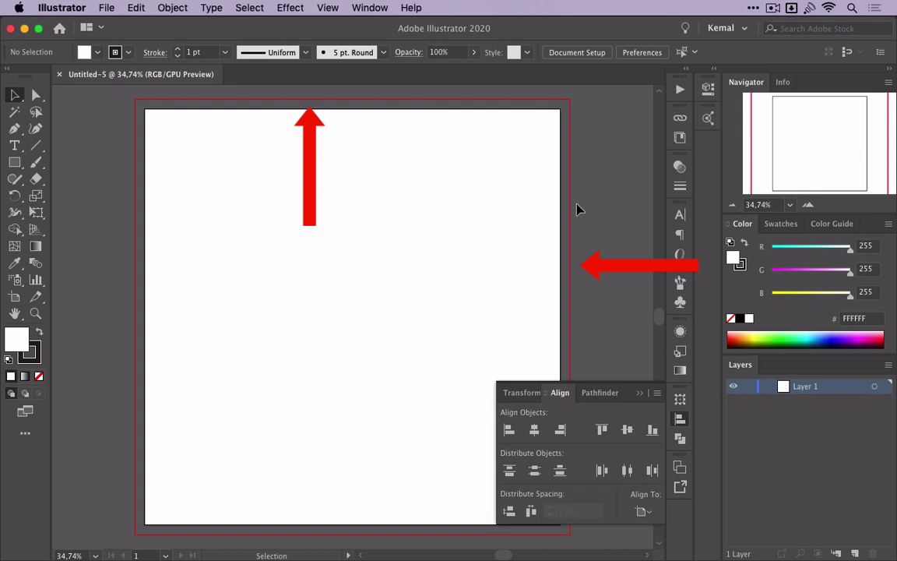
pyautogui.click(640, 393)
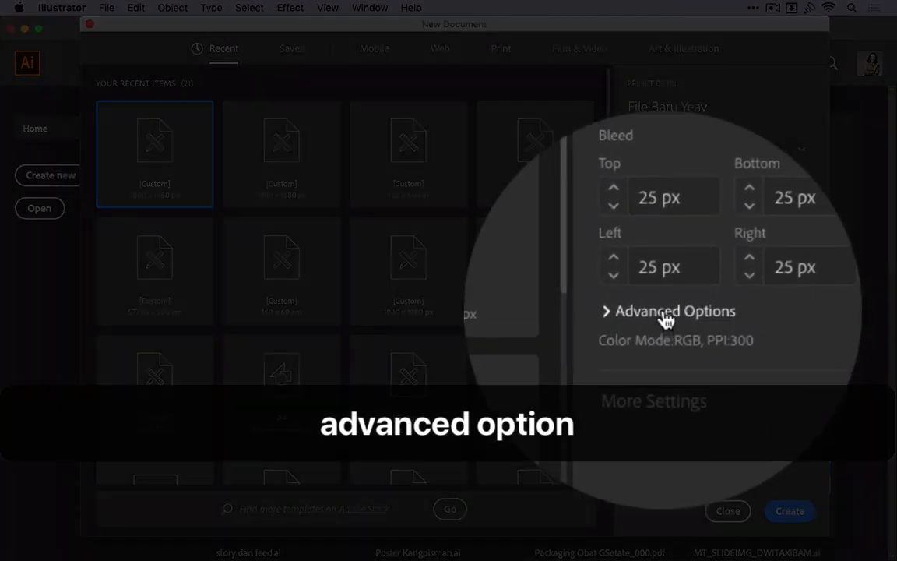
# - Expand Advanced Options and show the Color Mode choices for File Baru Yeay
pyautogui.click(664, 310)
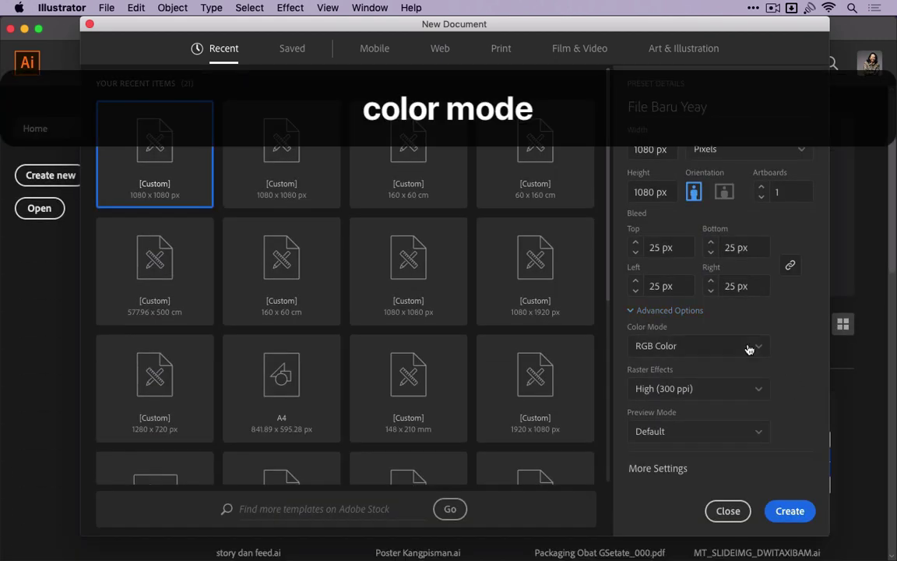
pyautogui.click(748, 348)
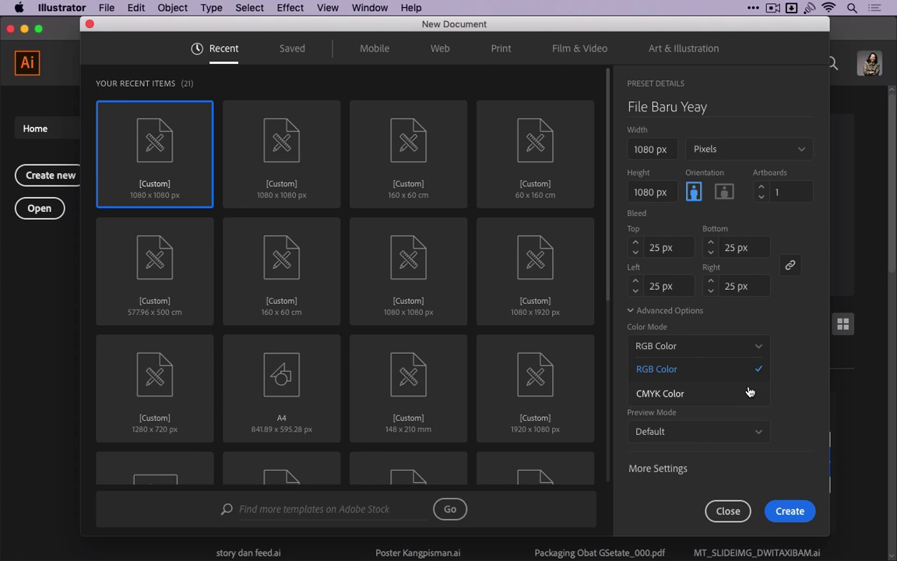
# - Try CMYK colour and adjust Raster Effects, settling on Screen (72 ppi)
pyautogui.click(749, 391)
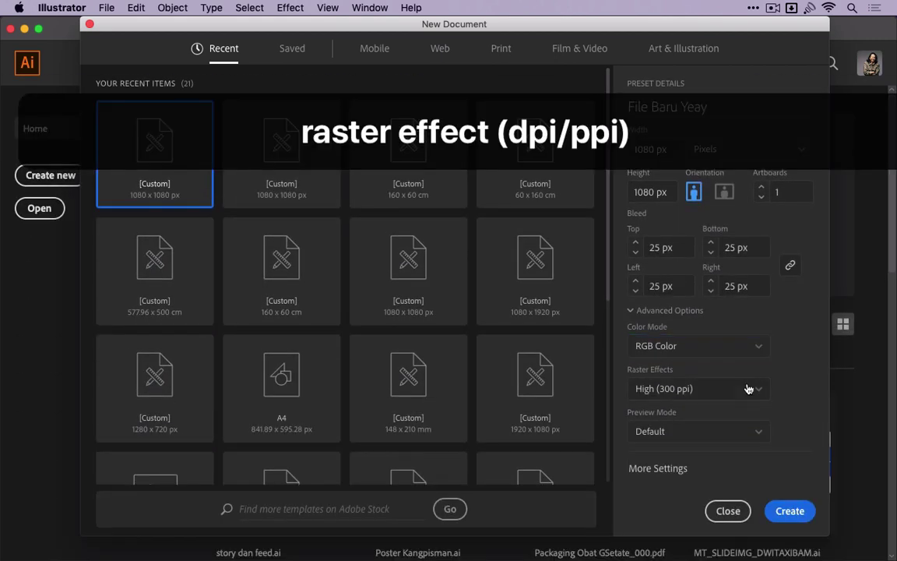
pyautogui.click(748, 387)
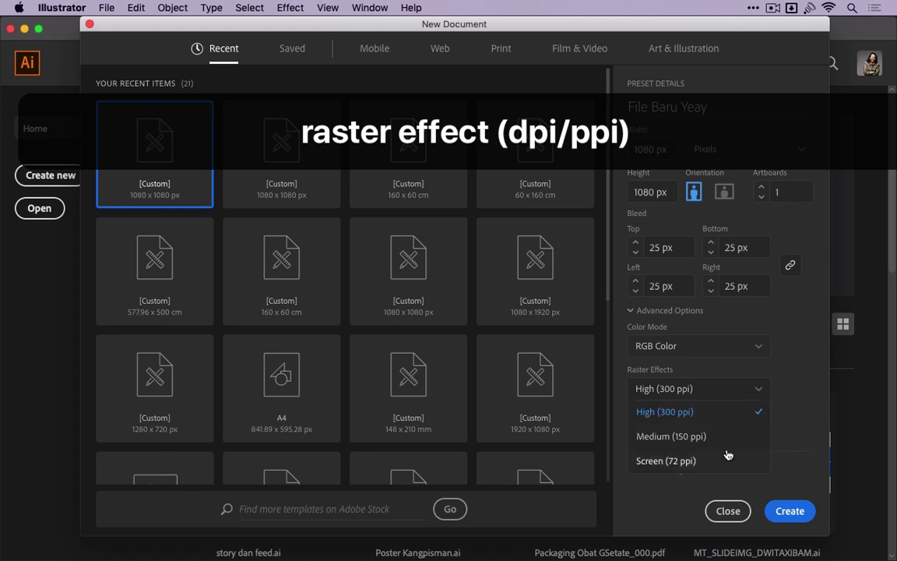
pyautogui.click(726, 459)
pyautogui.click(730, 396)
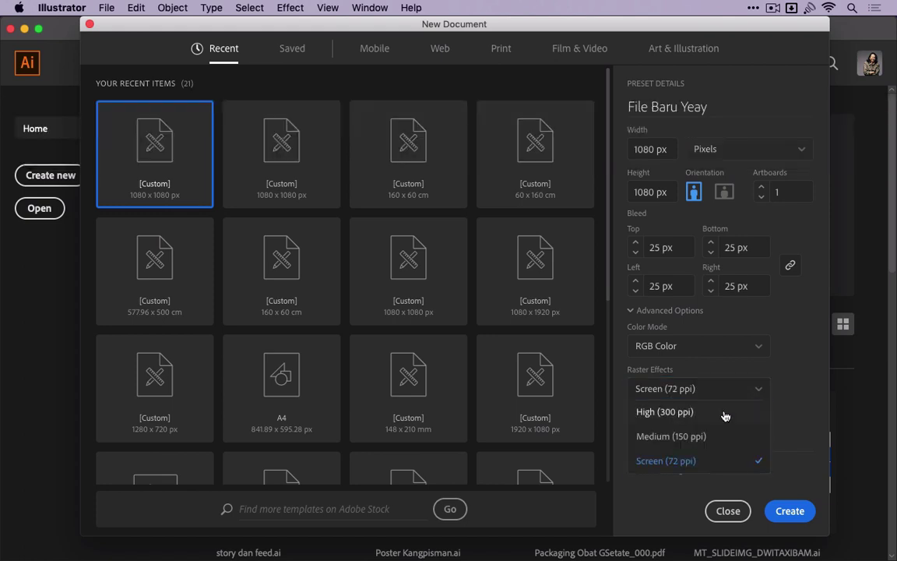
pyautogui.click(725, 413)
pyautogui.click(726, 397)
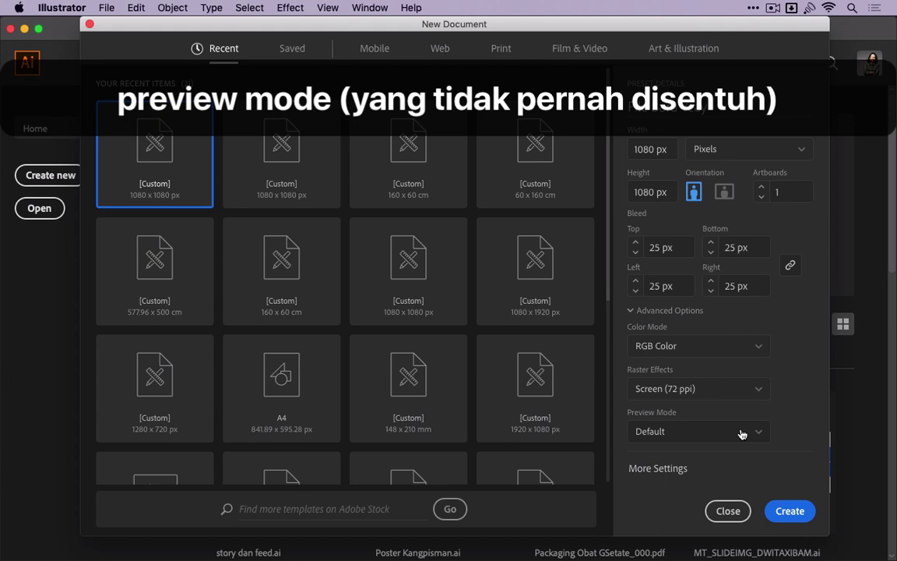
pyautogui.click(740, 430)
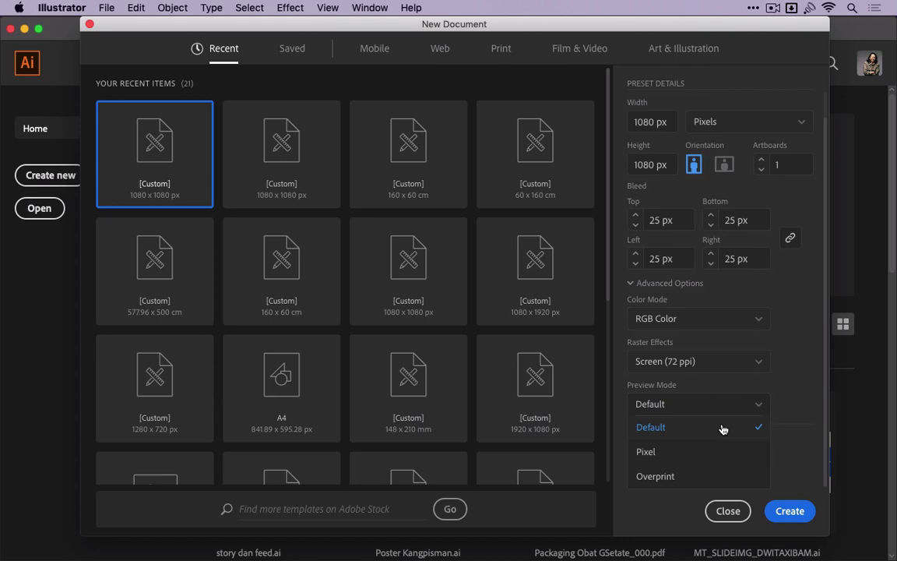
# - Keep Default preview and enter 1500 cm width, 500 cm height; width caps at 577.955 cm
pyautogui.click(723, 429)
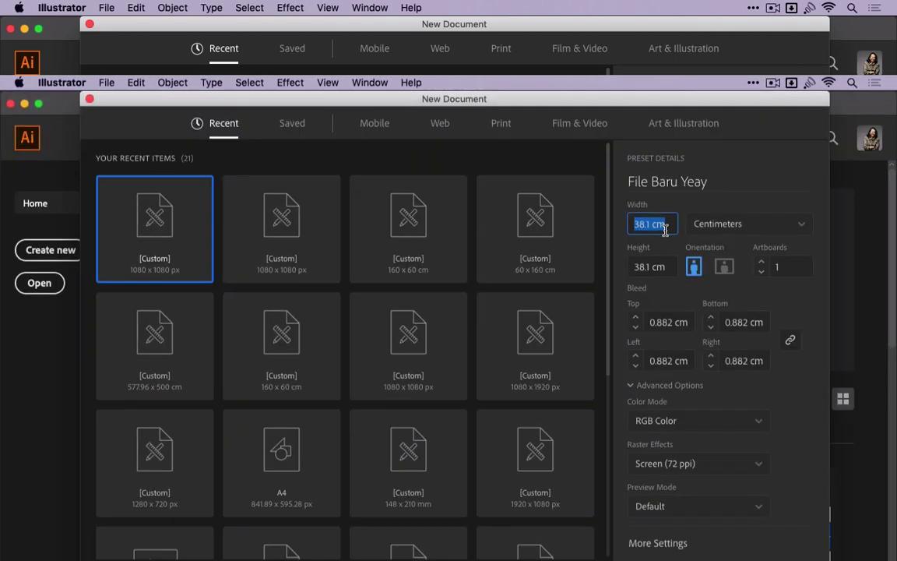
pyautogui.write('1500')
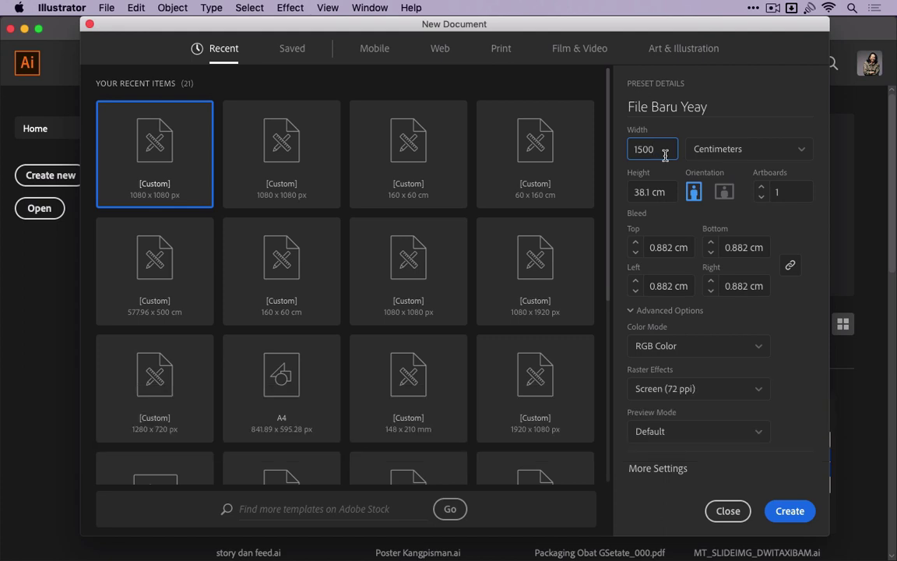
pyautogui.press('Tab')
pyautogui.write('50')
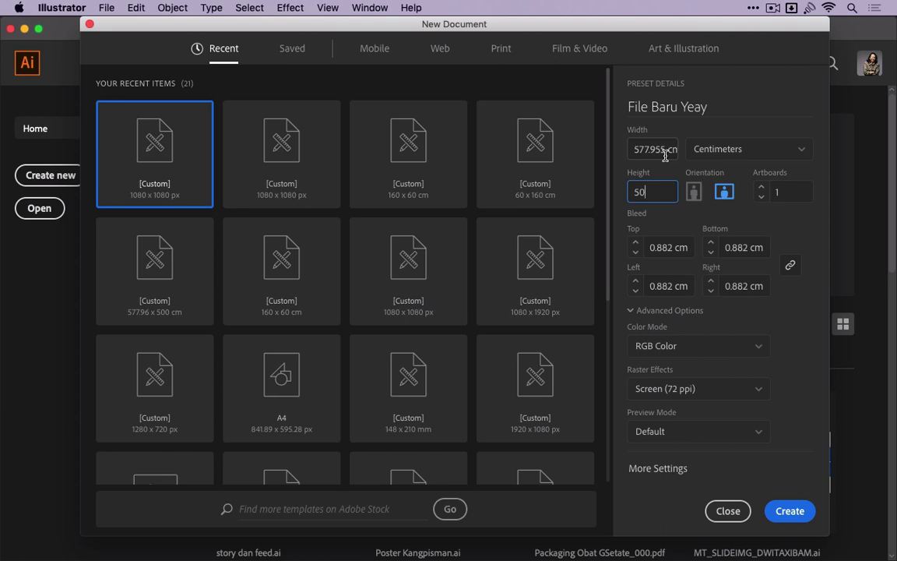
pyautogui.write('0')
pyautogui.click(665, 156)
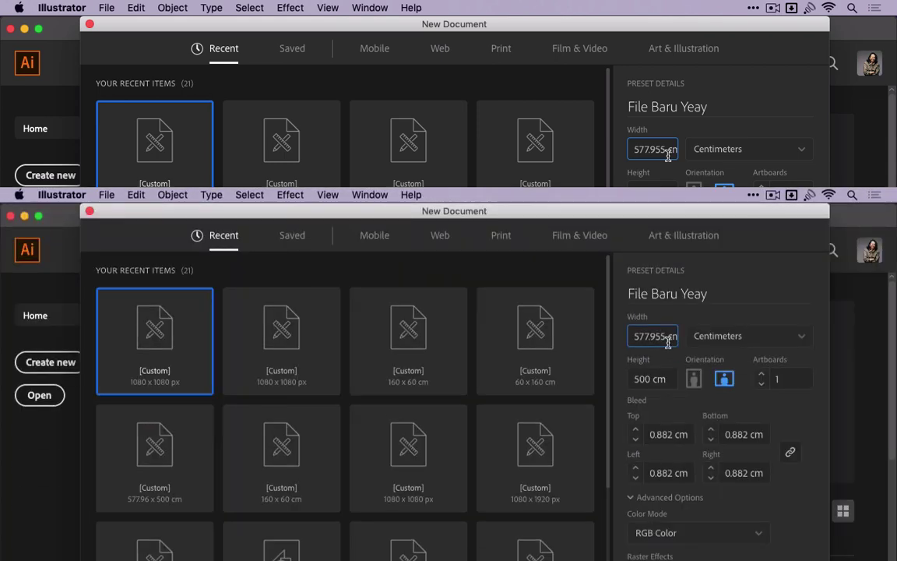
# - Enter a width of 150 cm and a height of 50 cm for the document
pyautogui.doubleClick(667, 156)
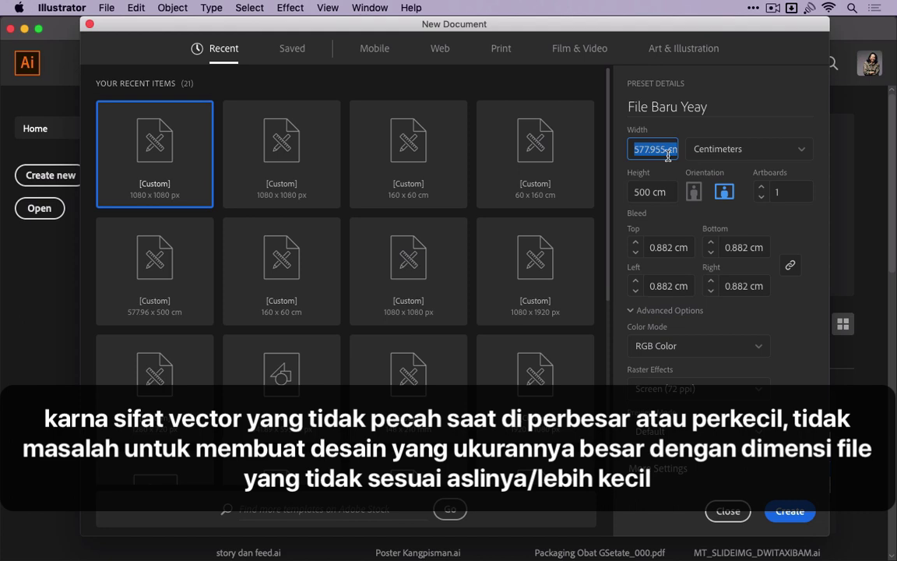
pyautogui.click(667, 155)
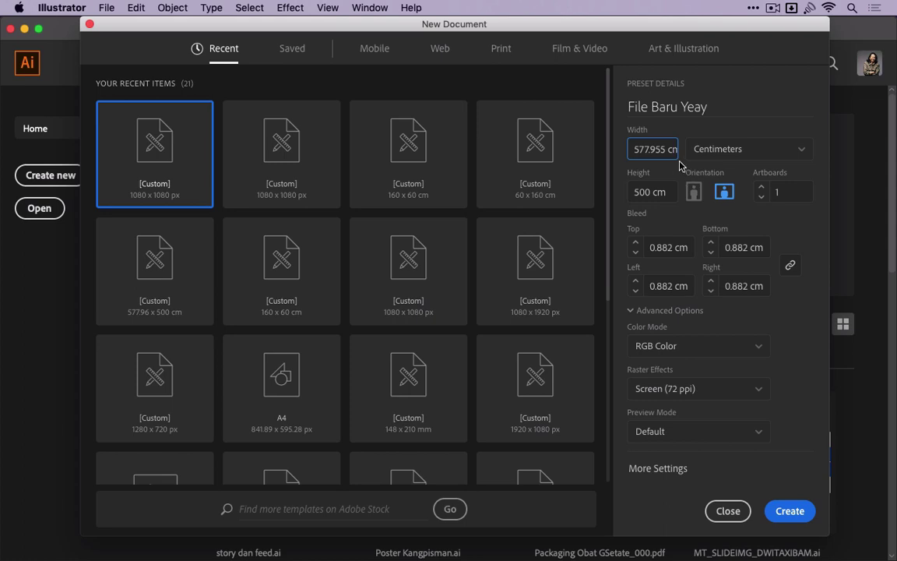
pyautogui.doubleClick(654, 148)
pyautogui.write('15')
pyautogui.write('0')
pyautogui.press('Tab')
pyautogui.write('0')
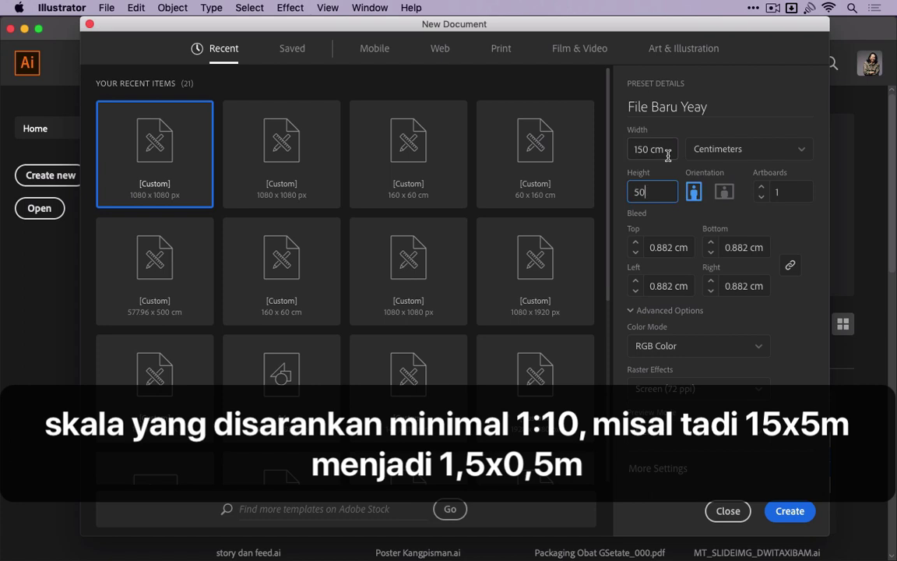
pyautogui.click(685, 225)
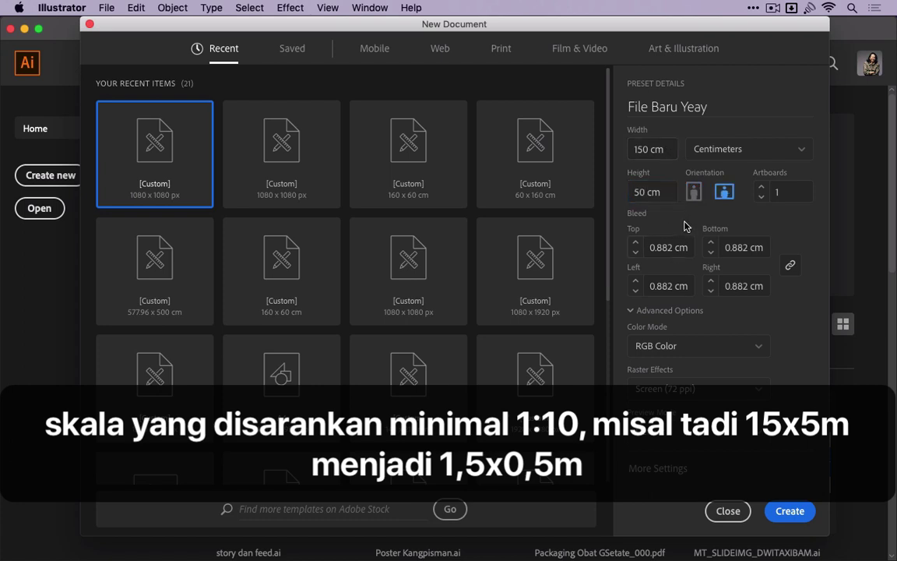
# - Create the File Baru Yeay document as a blank 150 × 50 cm landscape file
pyautogui.click(789, 511)
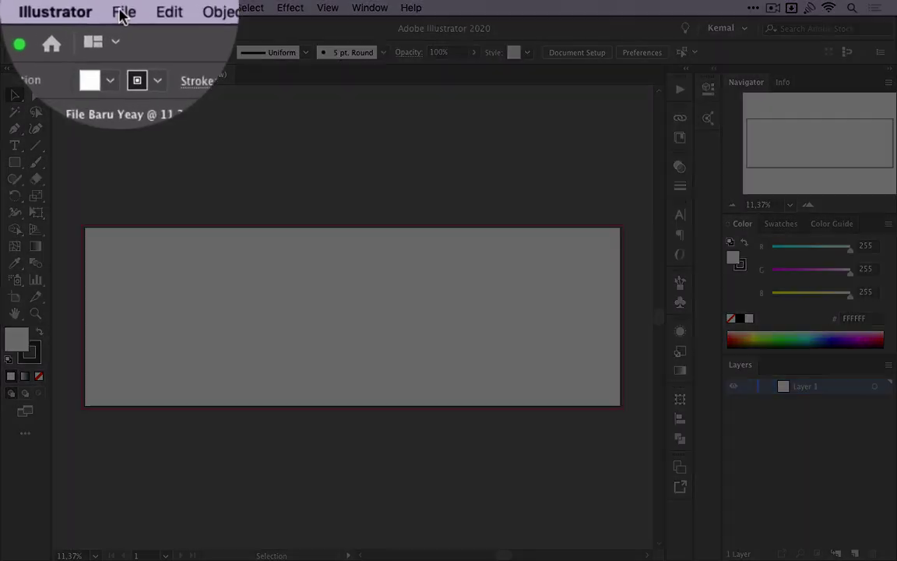
pyautogui.click(122, 12)
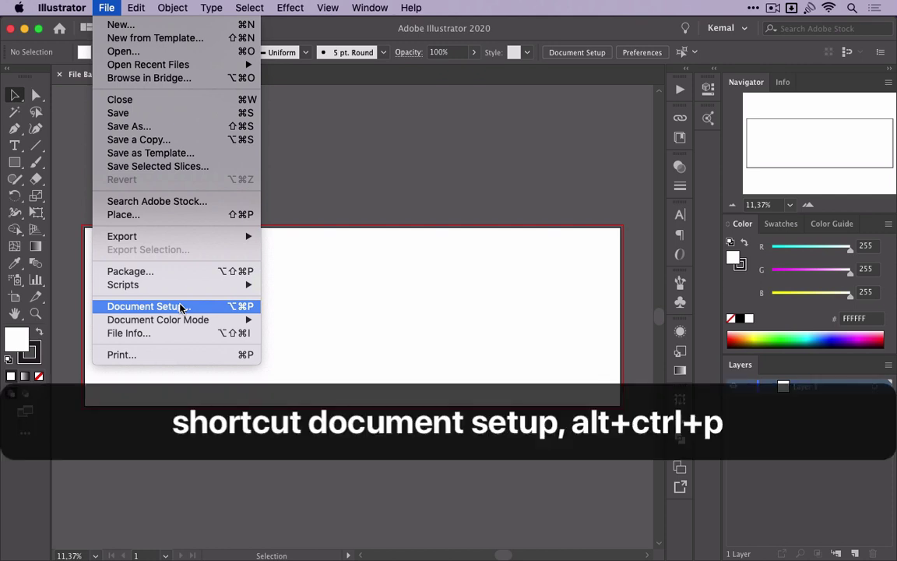
# - Set the bleed to 2 cm on every side in Document Setup and switch to artboard editing
pyautogui.click(180, 308)
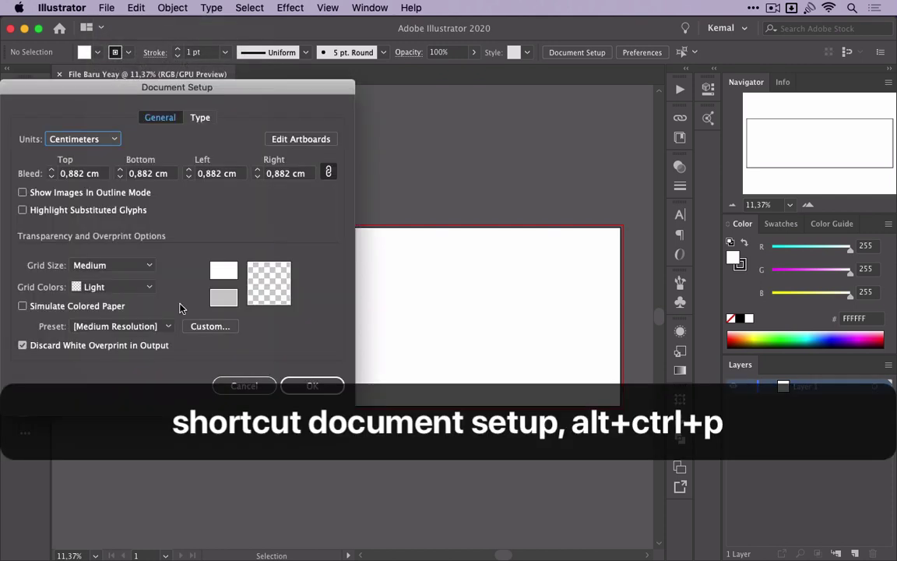
pyautogui.click(114, 139)
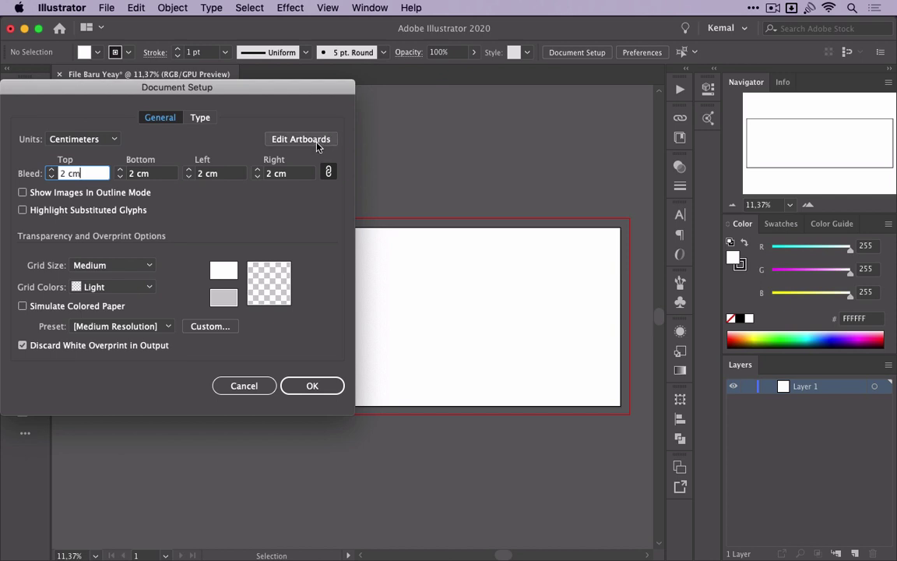
pyautogui.click(318, 147)
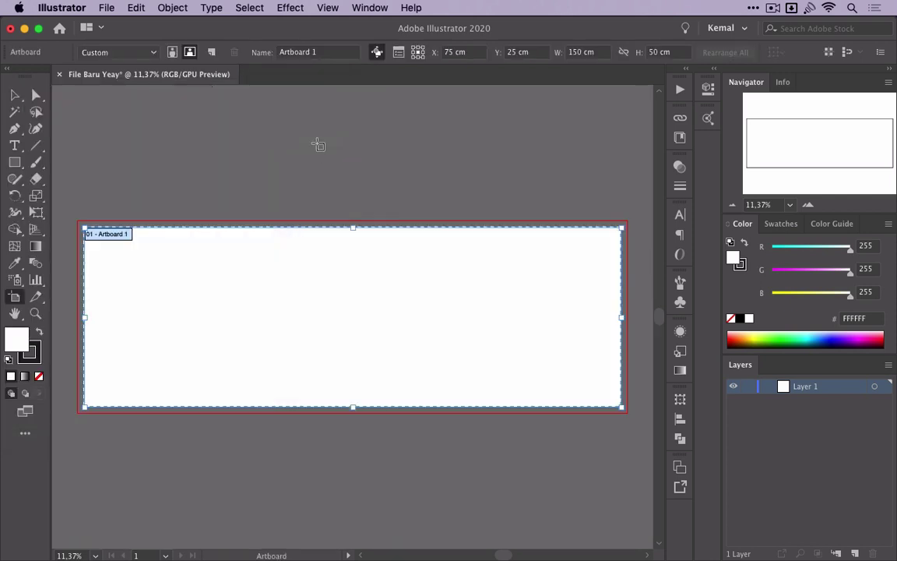
# - Start retyping Artboard 1's width in the Control bar W field
pyautogui.click(584, 52)
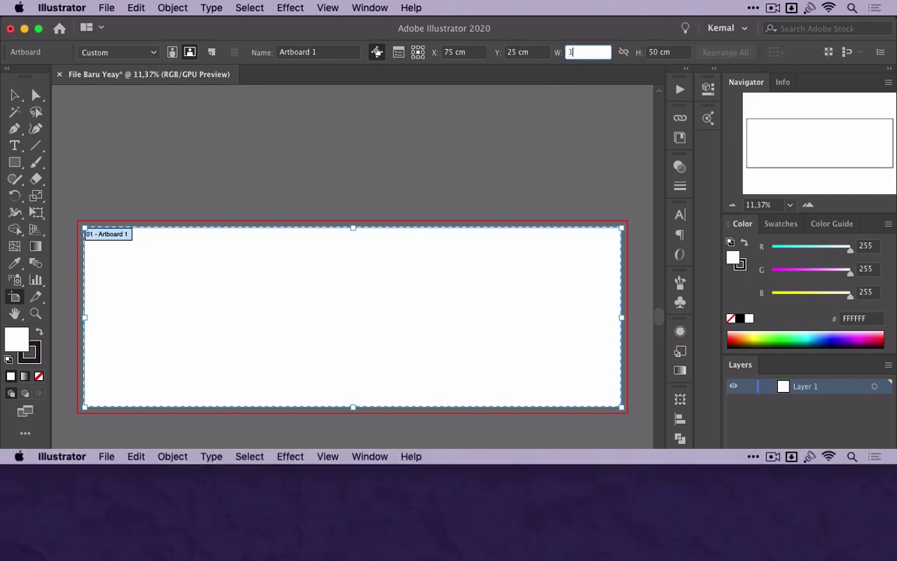